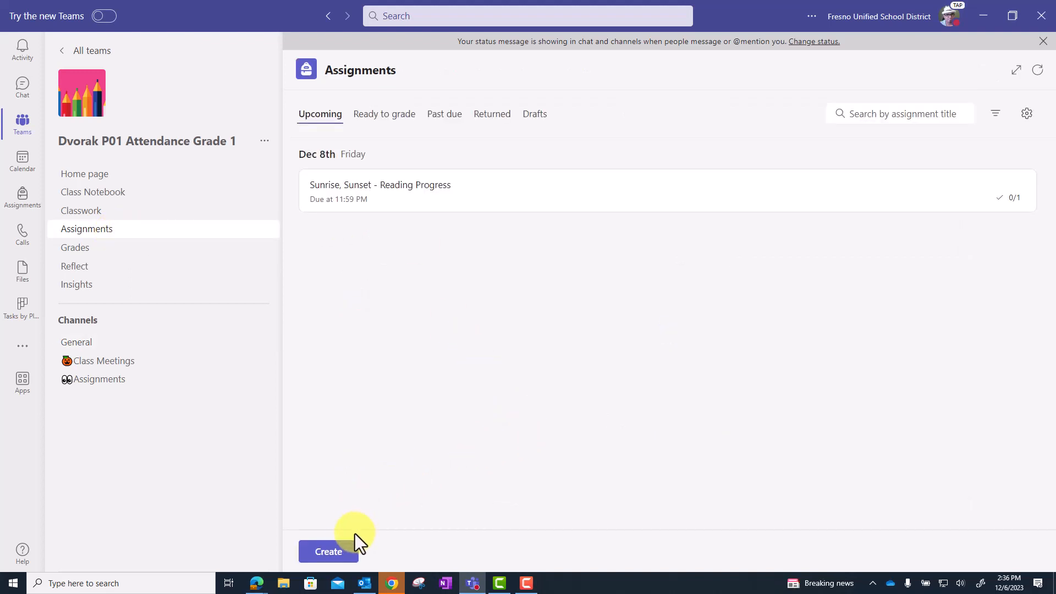
Create a new assignment for the class and title it "Group Project on AI".
click(347, 553)
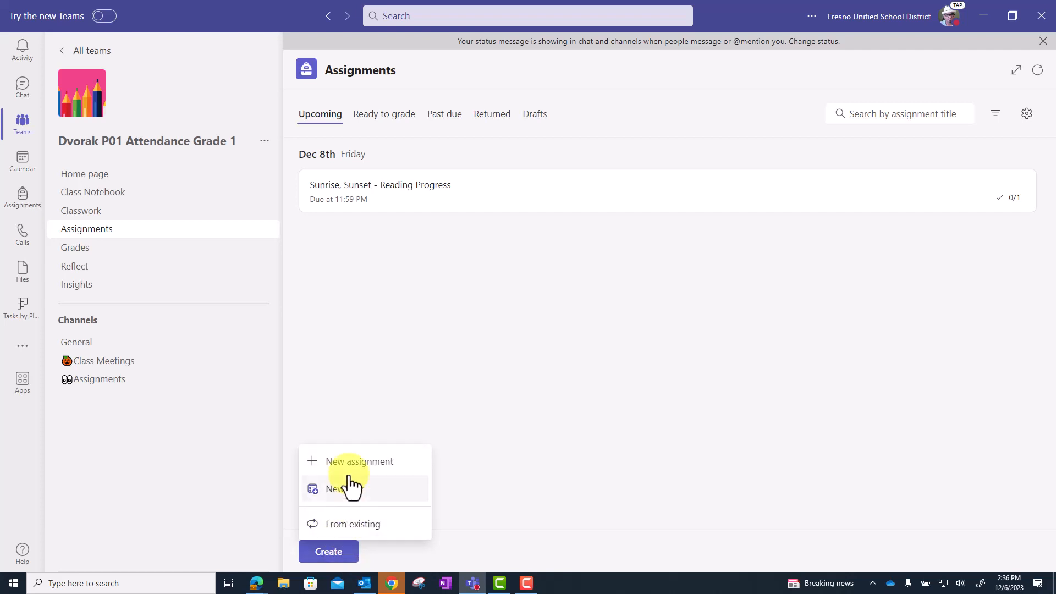
click(387, 466)
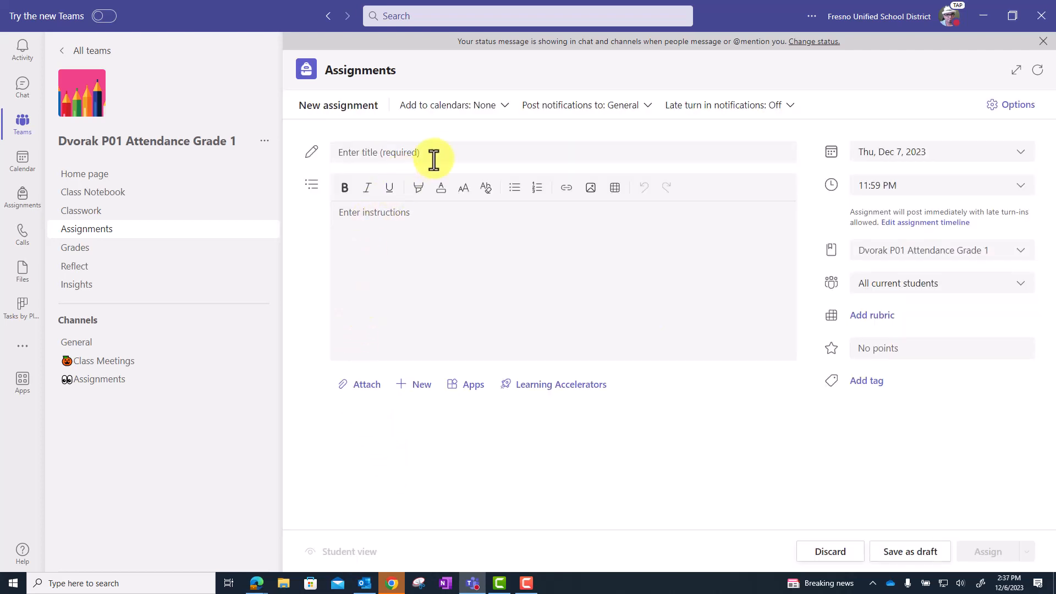
click(437, 154)
text(Group Proef)
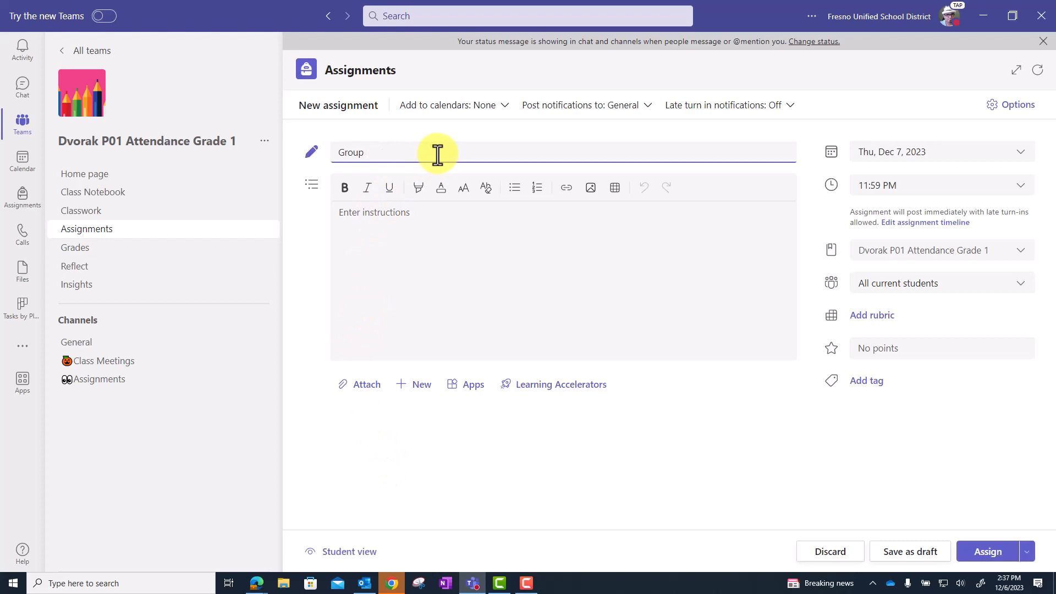
key(BackSpace)
key(BackSpace)
key(BackSpace)
text(oject on Al)
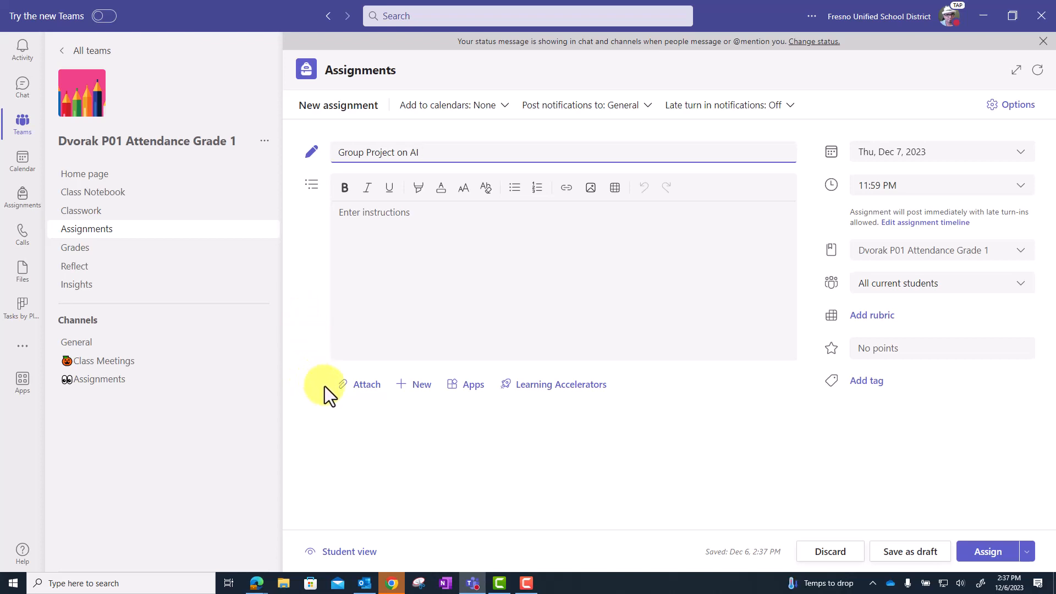
Add a new PowerPoint presentation named "AI Presentation" to the assignment and let students edit their own copy.
click(369, 392)
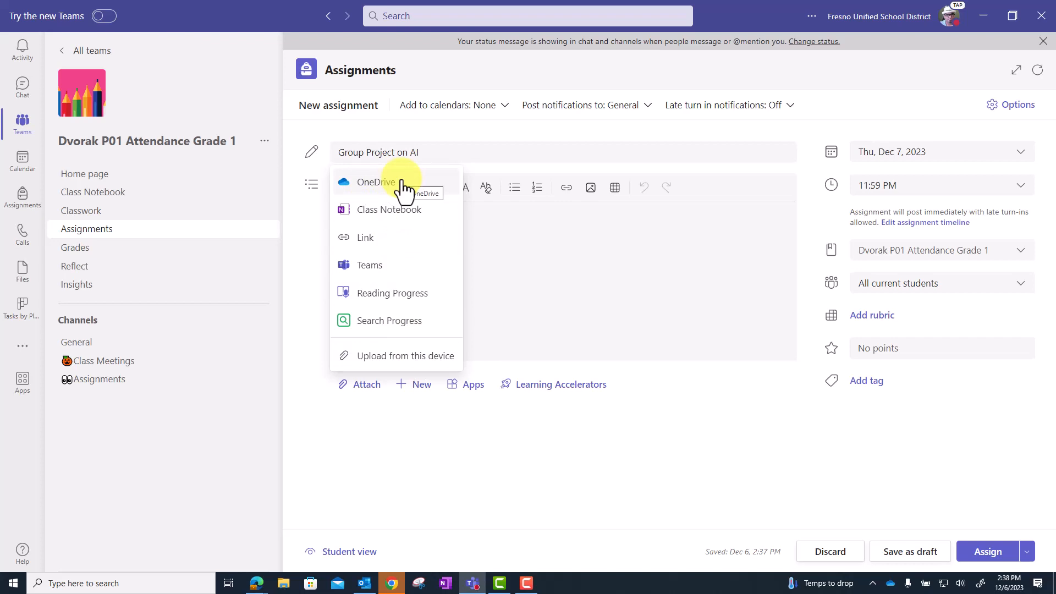
click(324, 467)
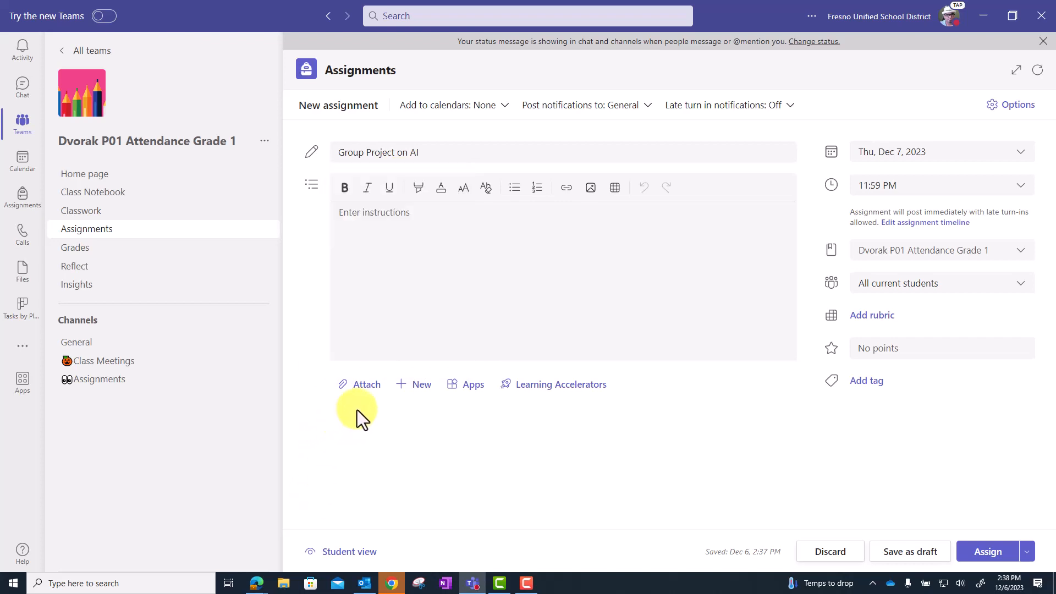
click(416, 385)
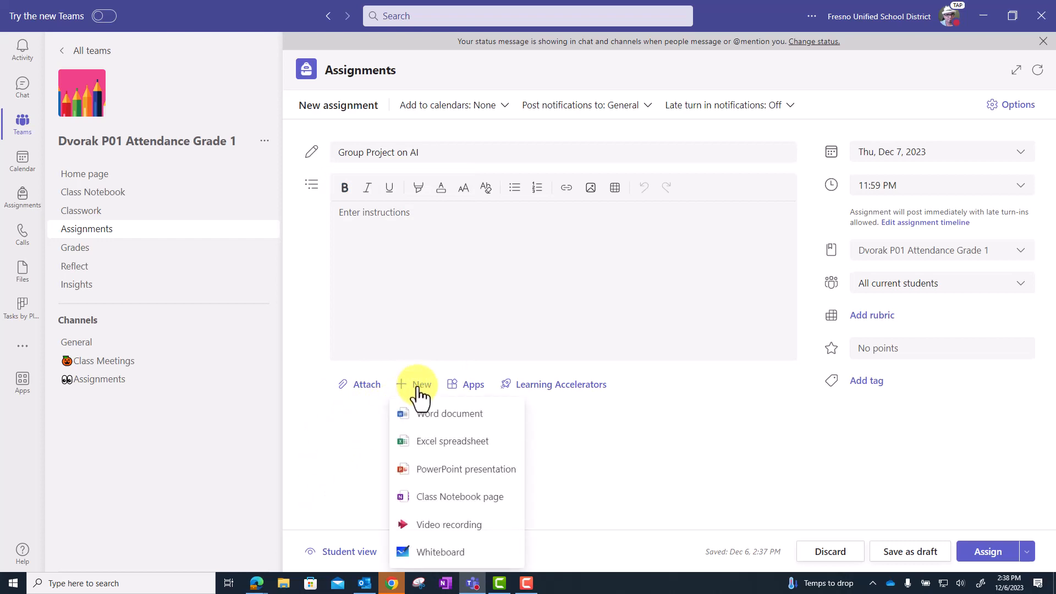
click(472, 471)
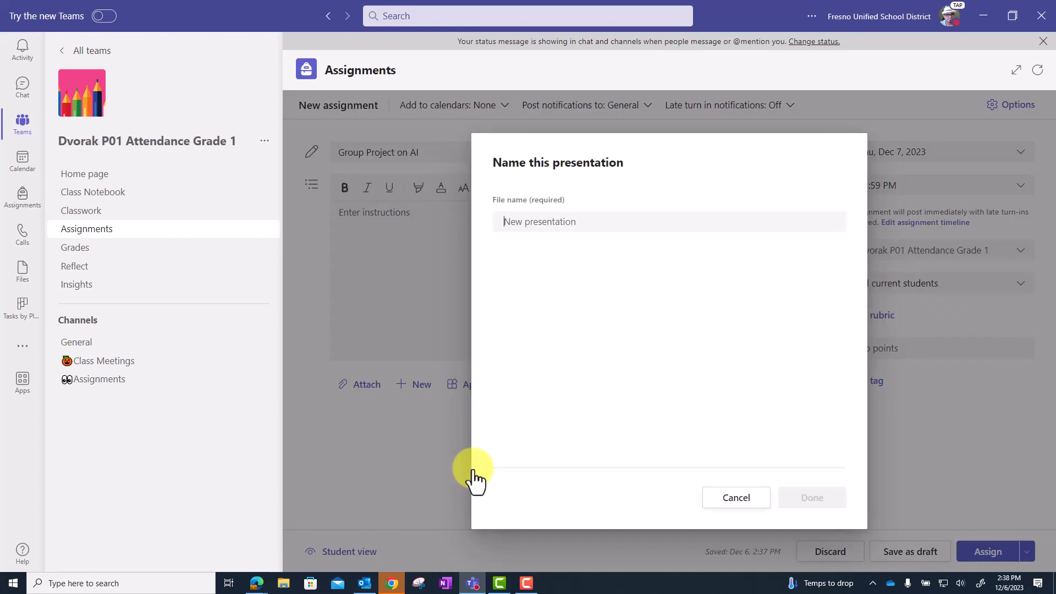
text(AI Presentation)
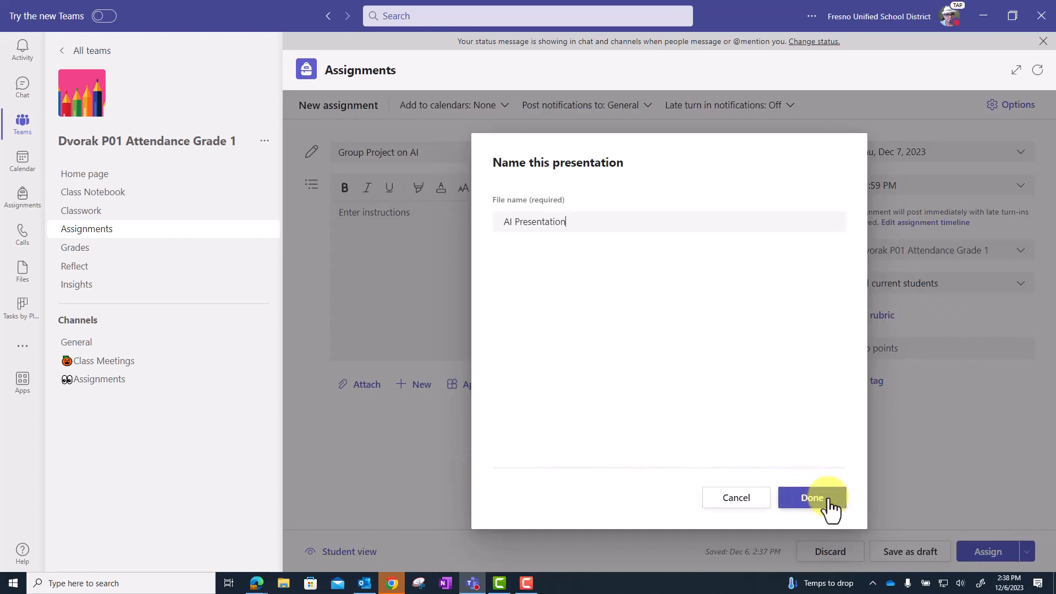
click(813, 497)
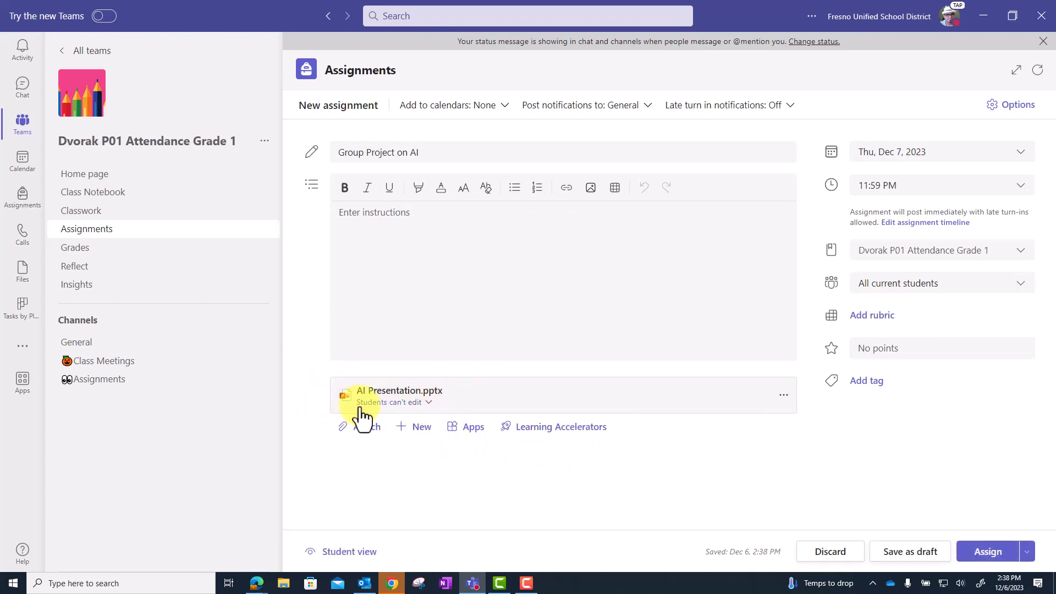
click(429, 403)
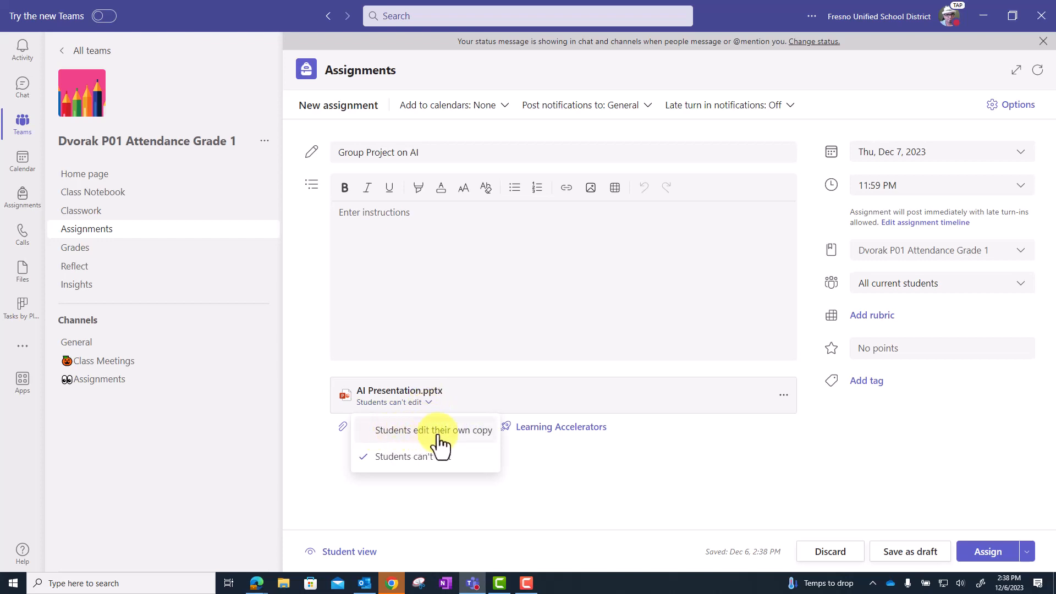
click(466, 431)
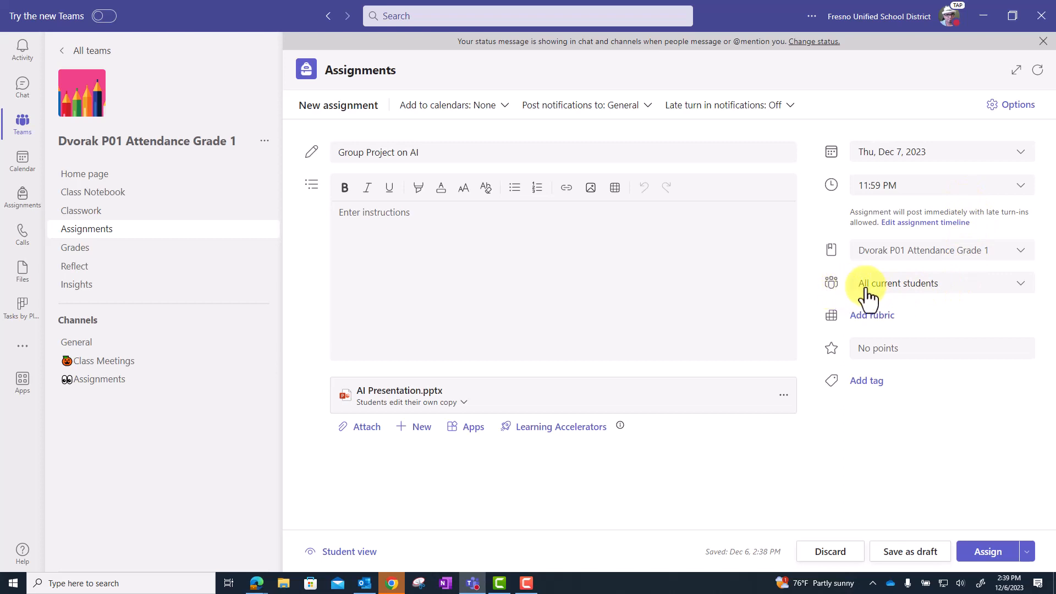
Assign the work to groups of students, choosing to group the students manually.
click(955, 286)
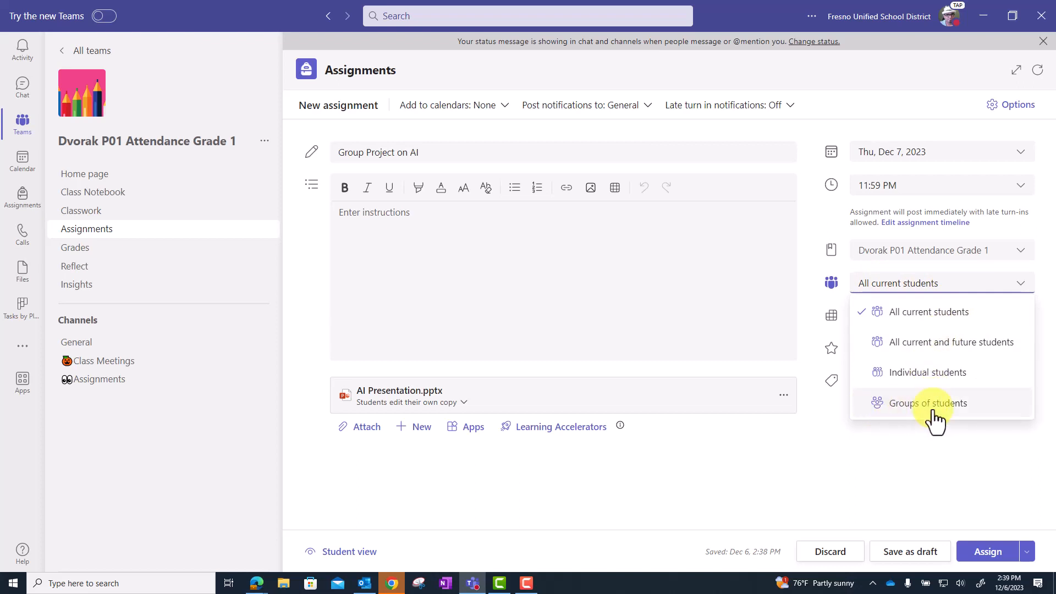
click(979, 415)
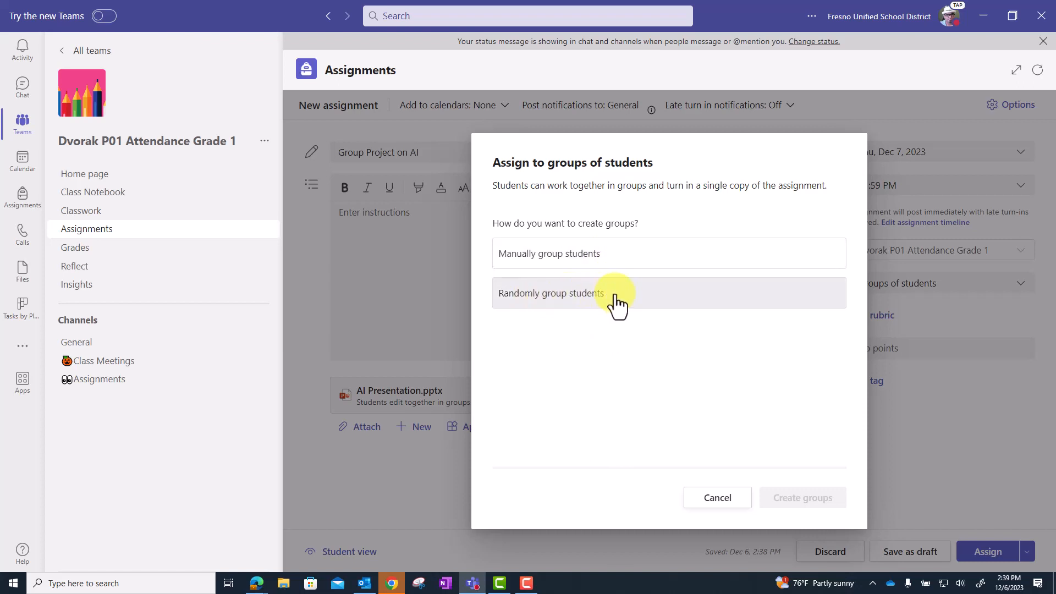
click(610, 261)
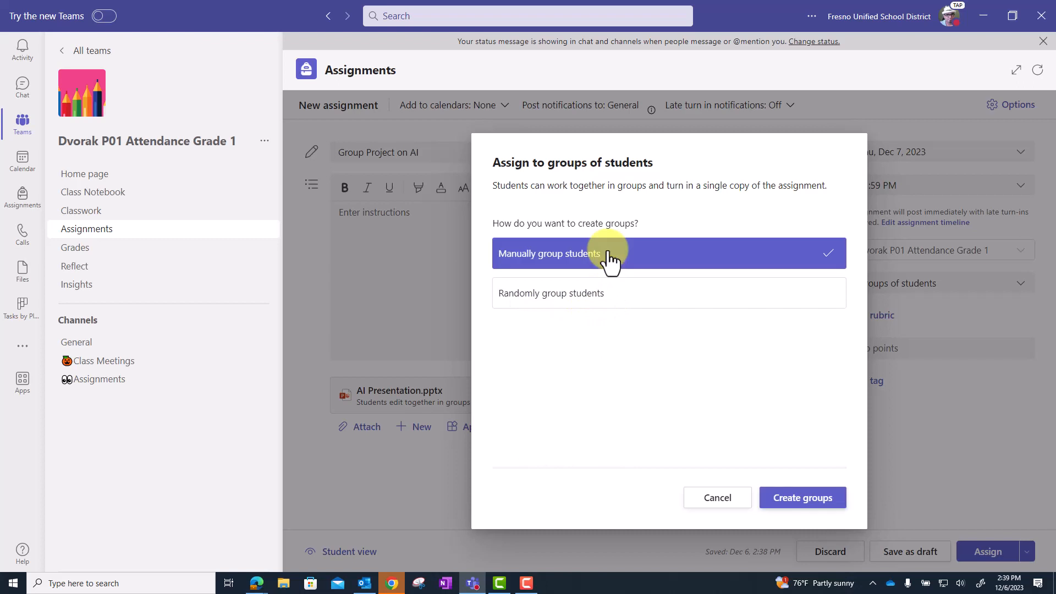
click(824, 497)
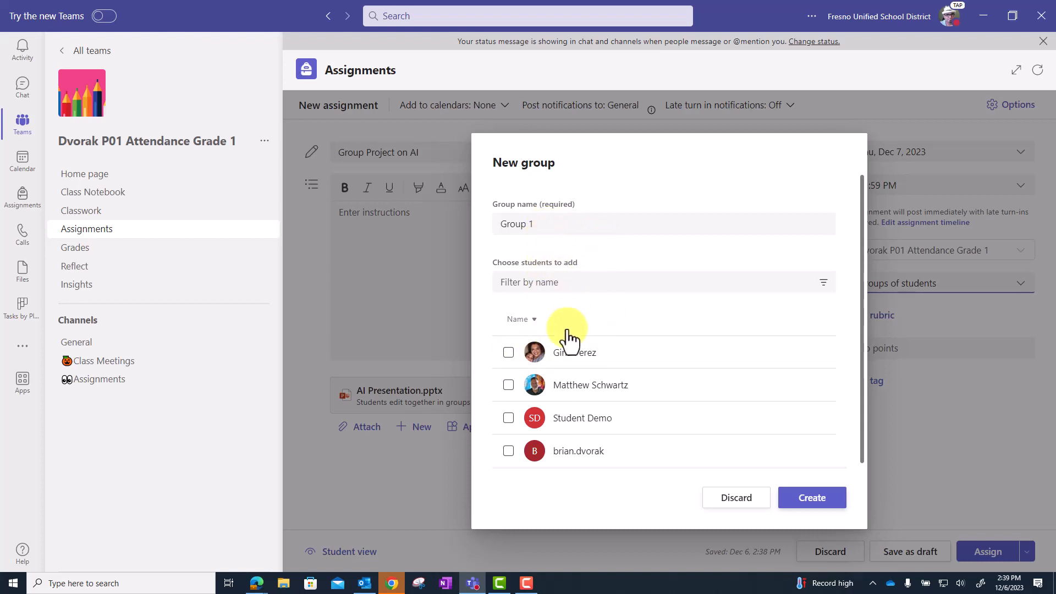
Create Group 1 with the first two students in the list.
click(508, 352)
click(508, 385)
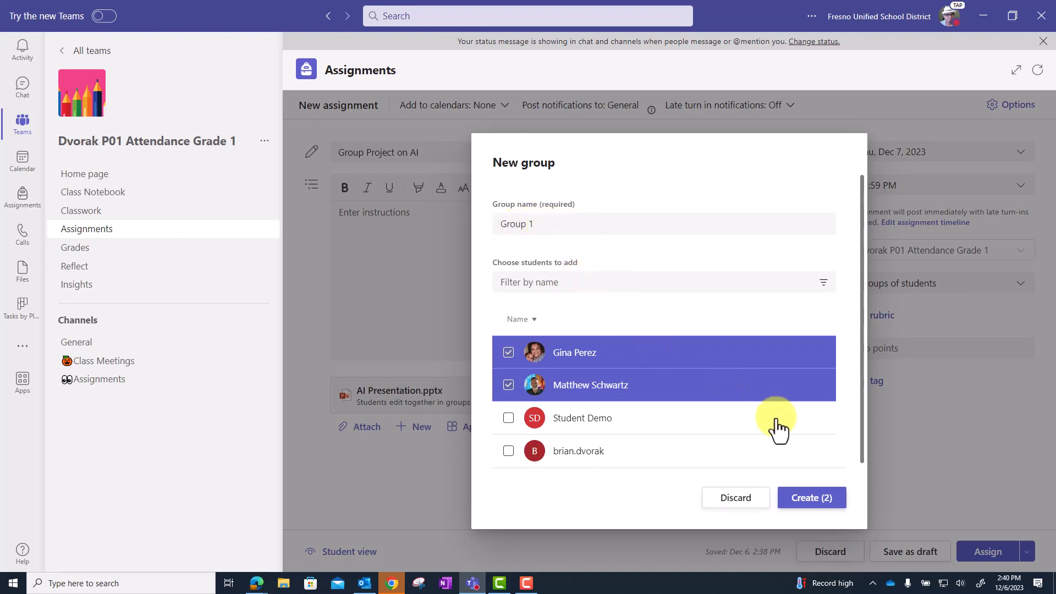
click(807, 498)
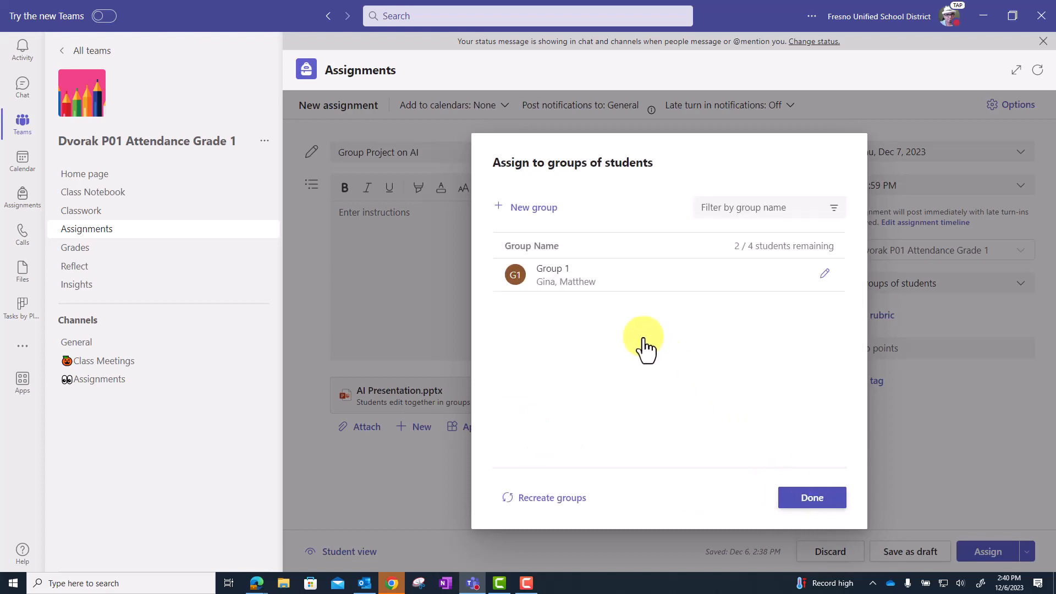
Create Group 2 with the two remaining students and finish the group setup.
click(519, 210)
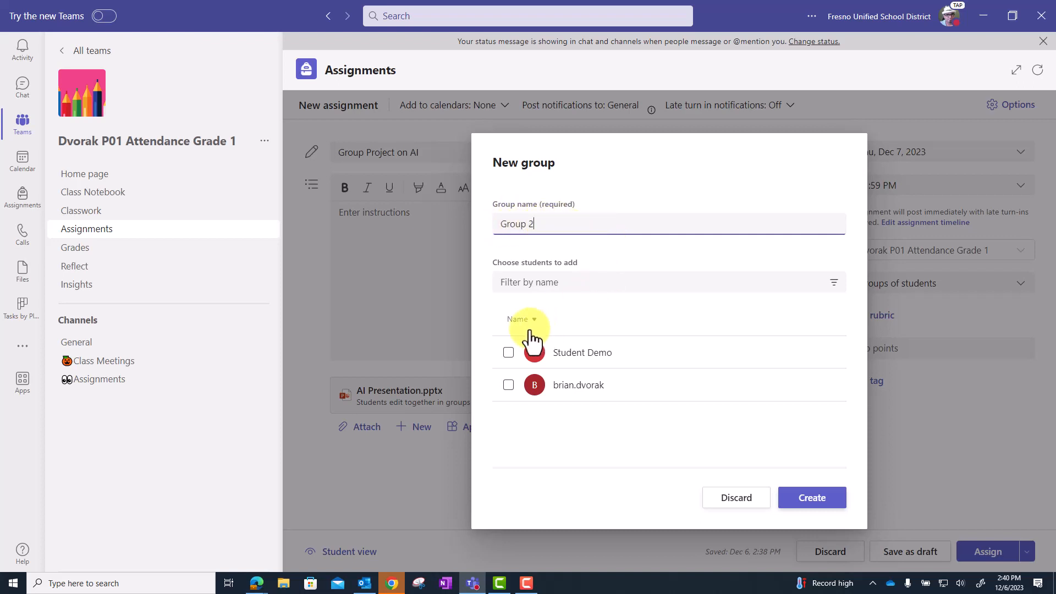
click(508, 353)
click(509, 385)
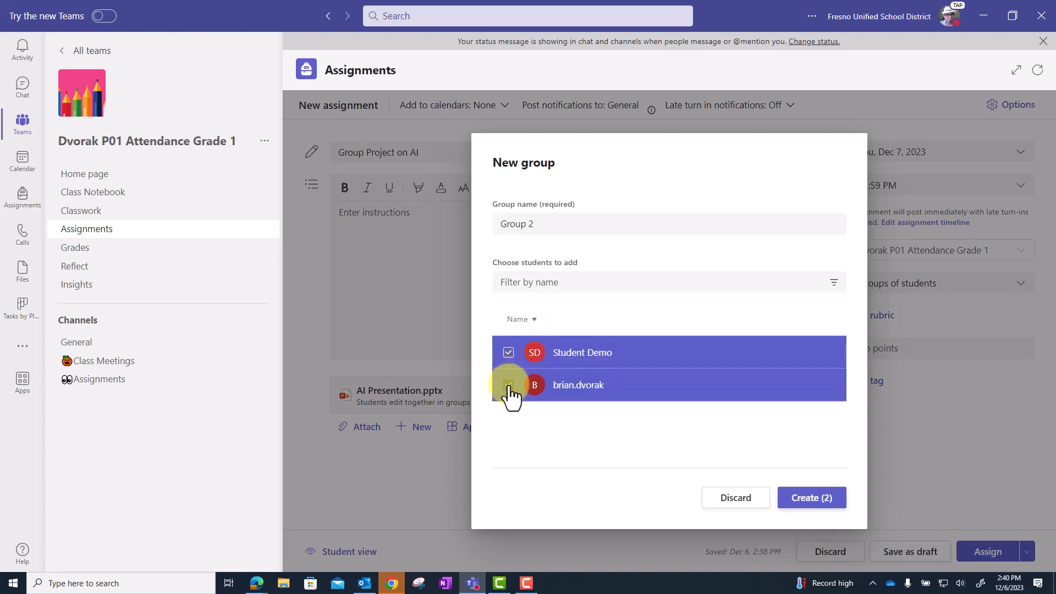
click(785, 495)
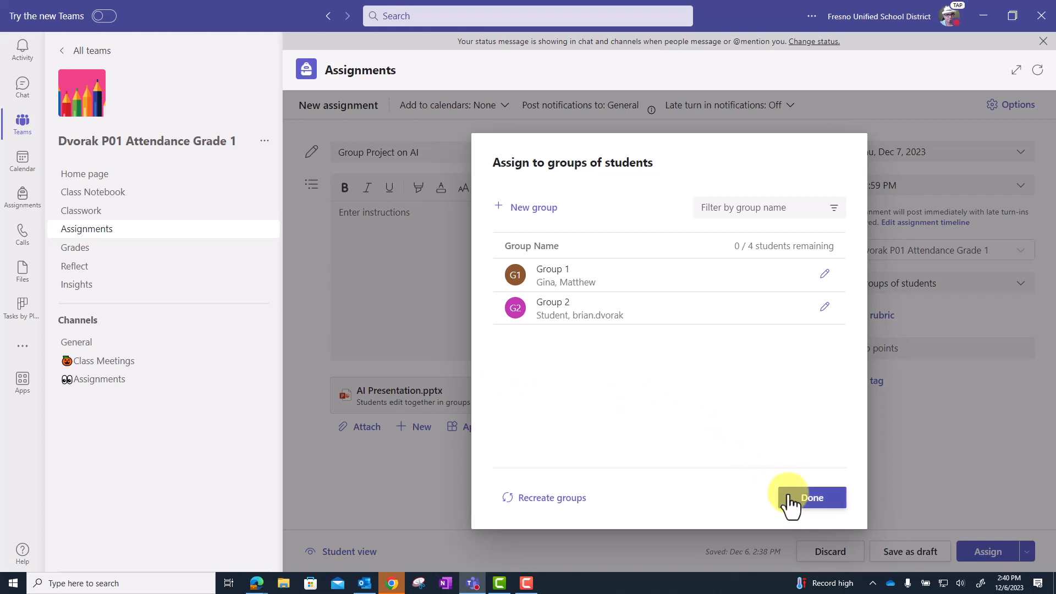
click(835, 502)
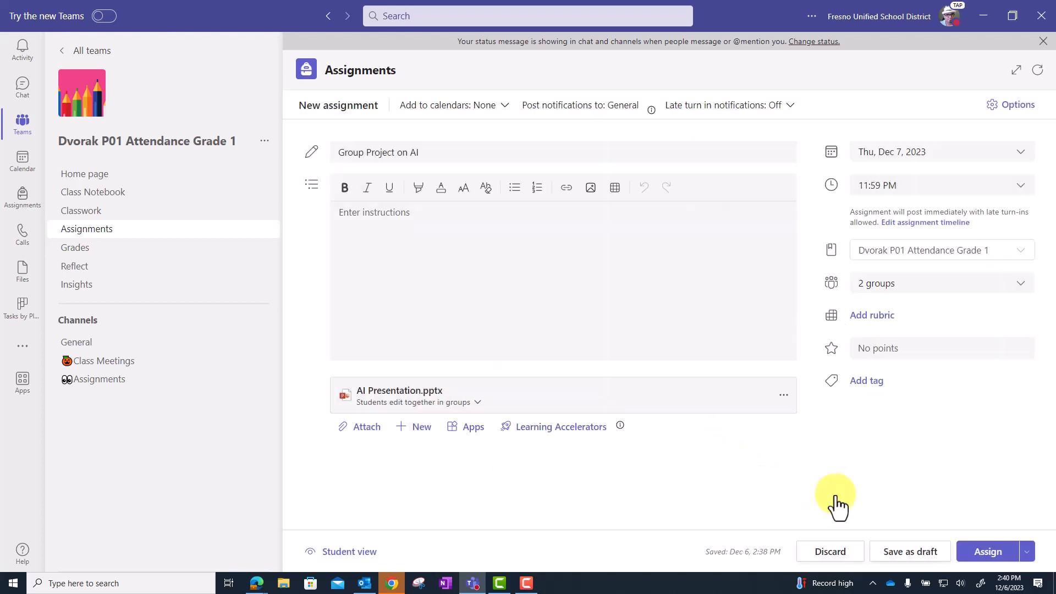
Set the assignment's points to 10 and save it as a draft.
click(904, 350)
text(1)
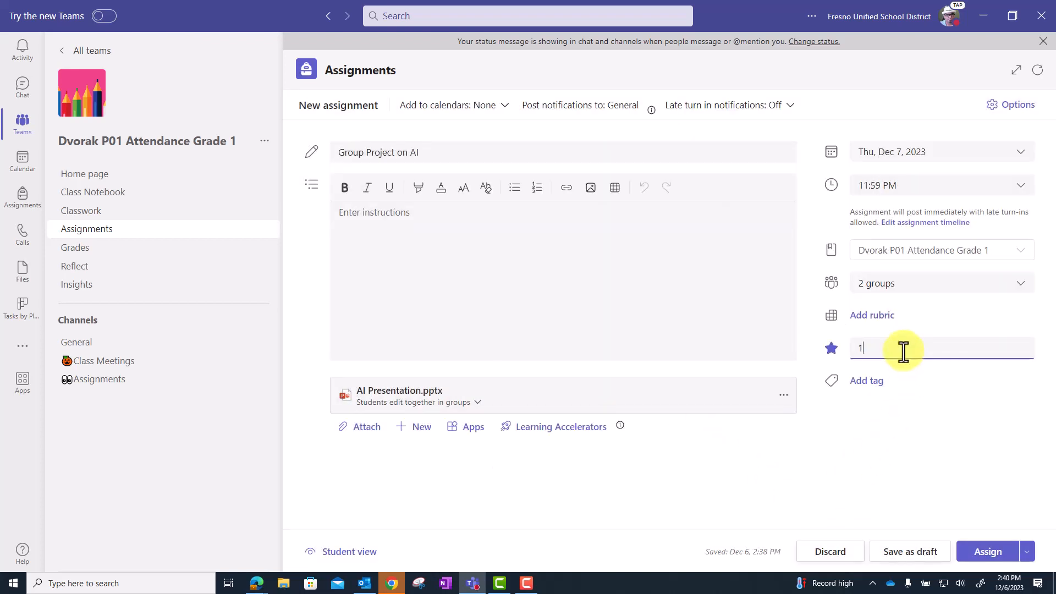
text(0)
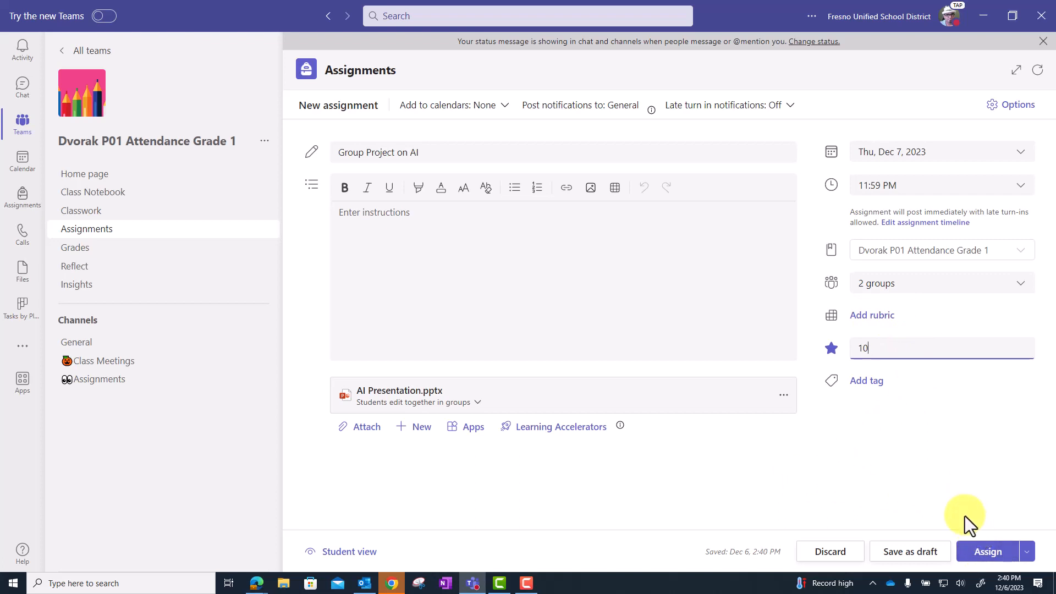
click(920, 557)
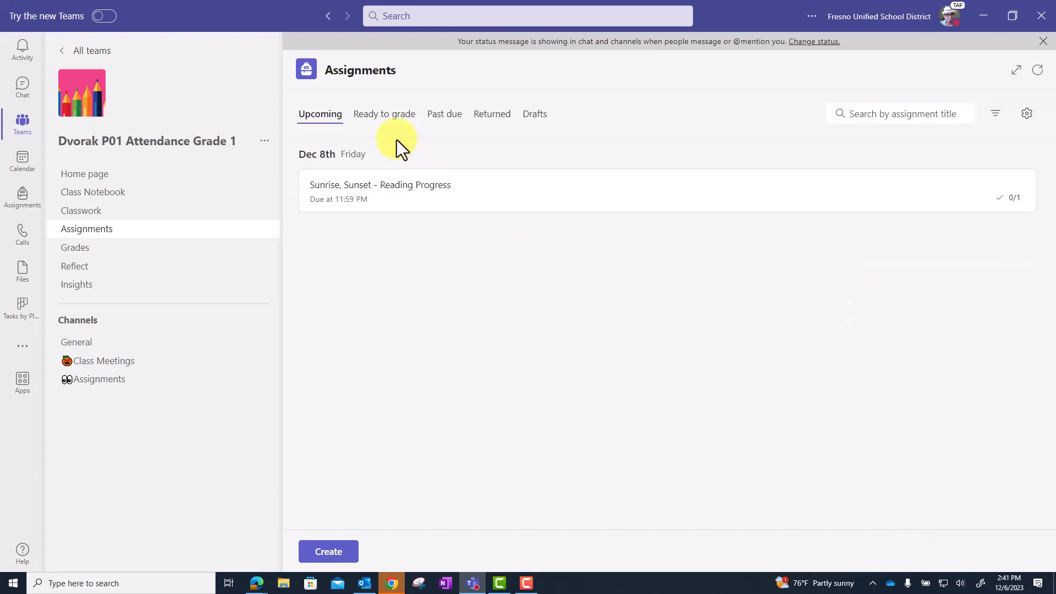
Reopen the "Group Project on AI" assignment from the saved drafts.
click(533, 115)
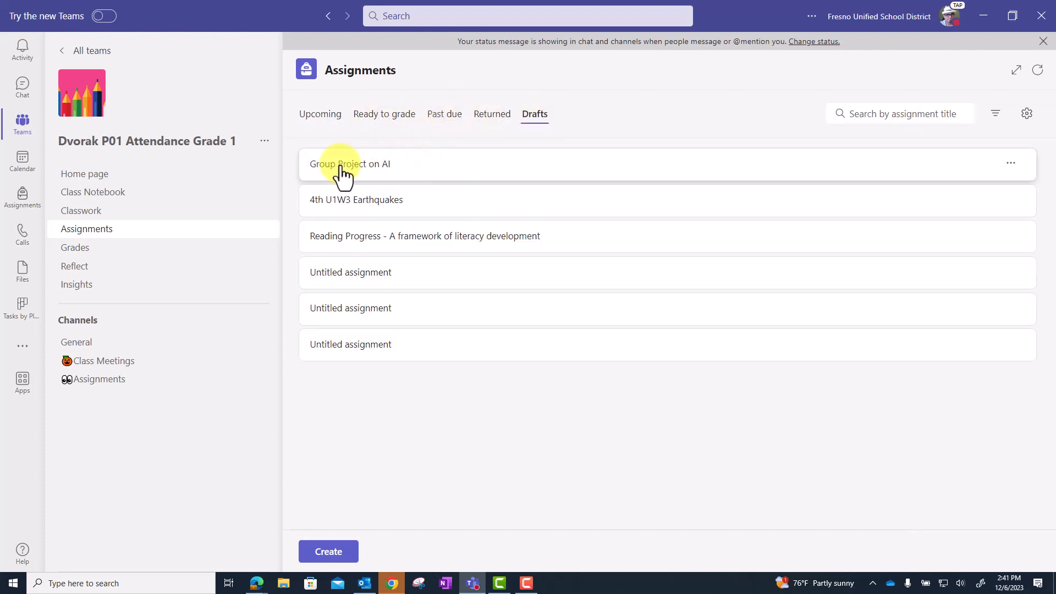
click(386, 167)
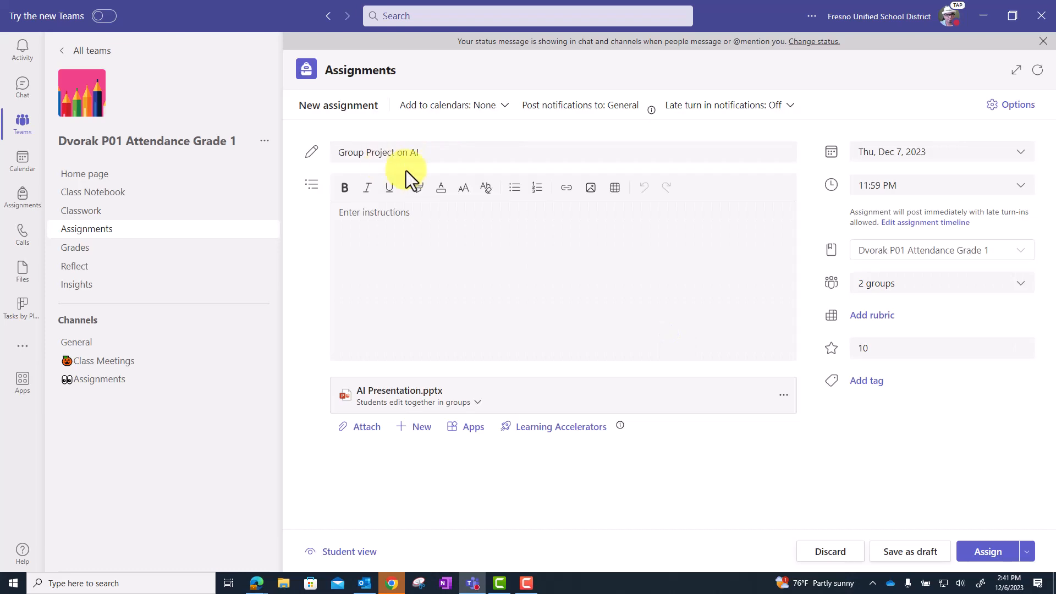